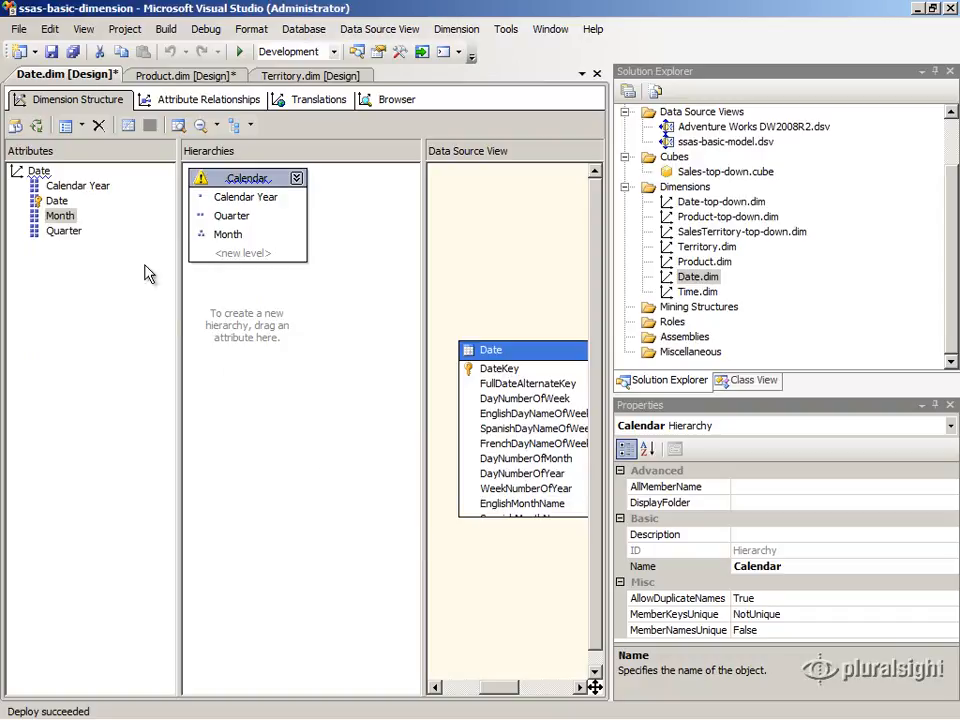
# Examine the Calendar hierarchy's levels and the Calendar Year and Month attributes of the Date dimension.
pyautogui.moveTo(45, 180)
pyautogui.click(216, 197)
pyautogui.click(225, 216)
pyautogui.click(227, 235)
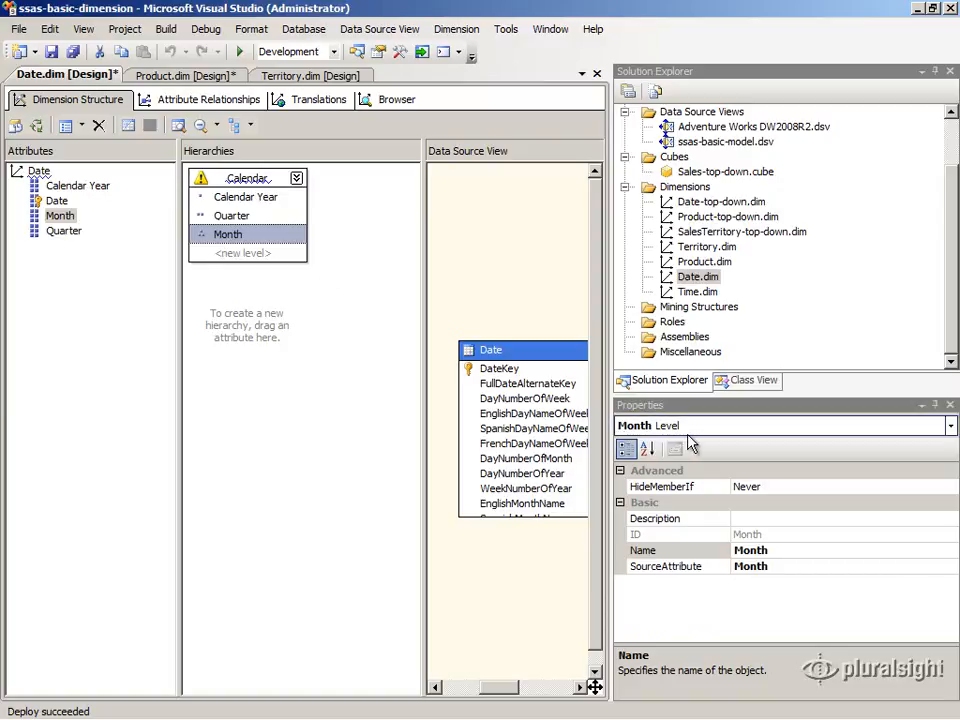
pyautogui.click(205, 215)
pyautogui.click(208, 197)
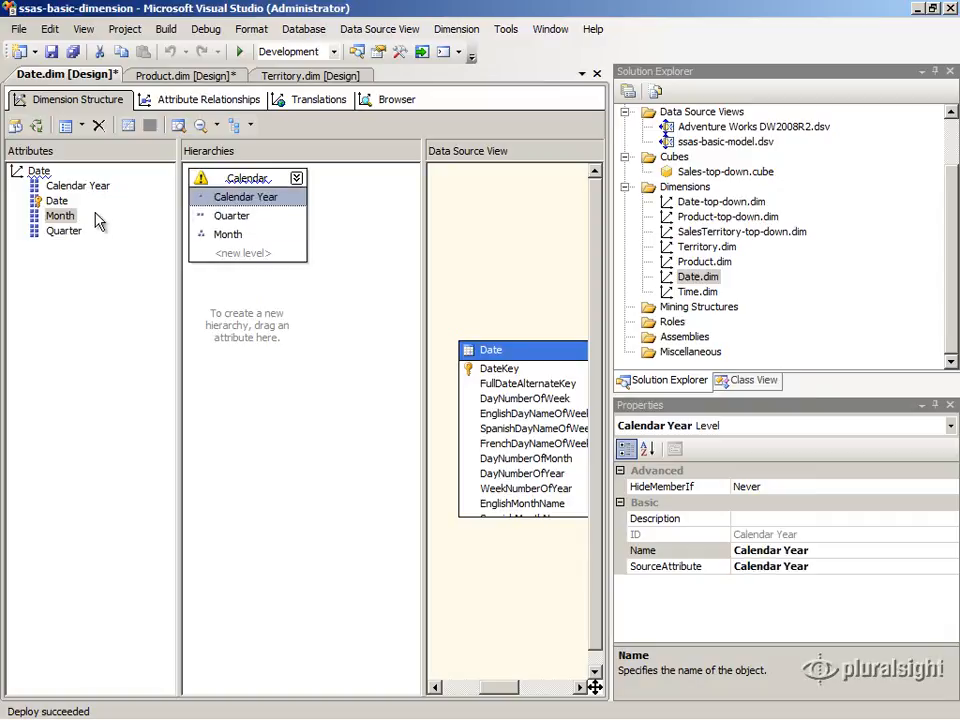
pyautogui.click(58, 187)
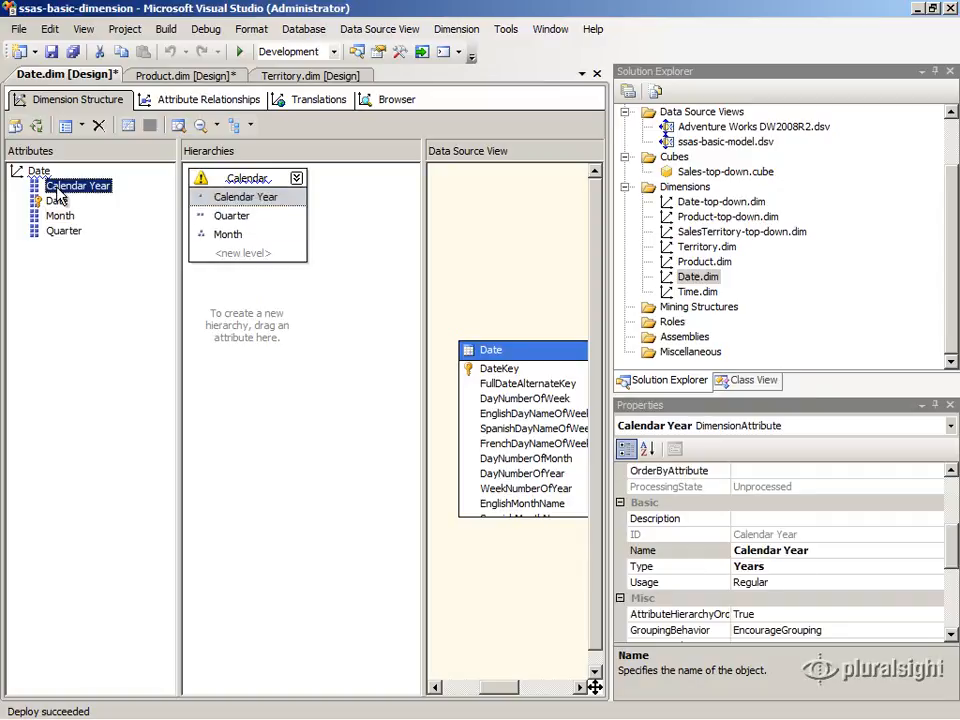
pyautogui.click(58, 218)
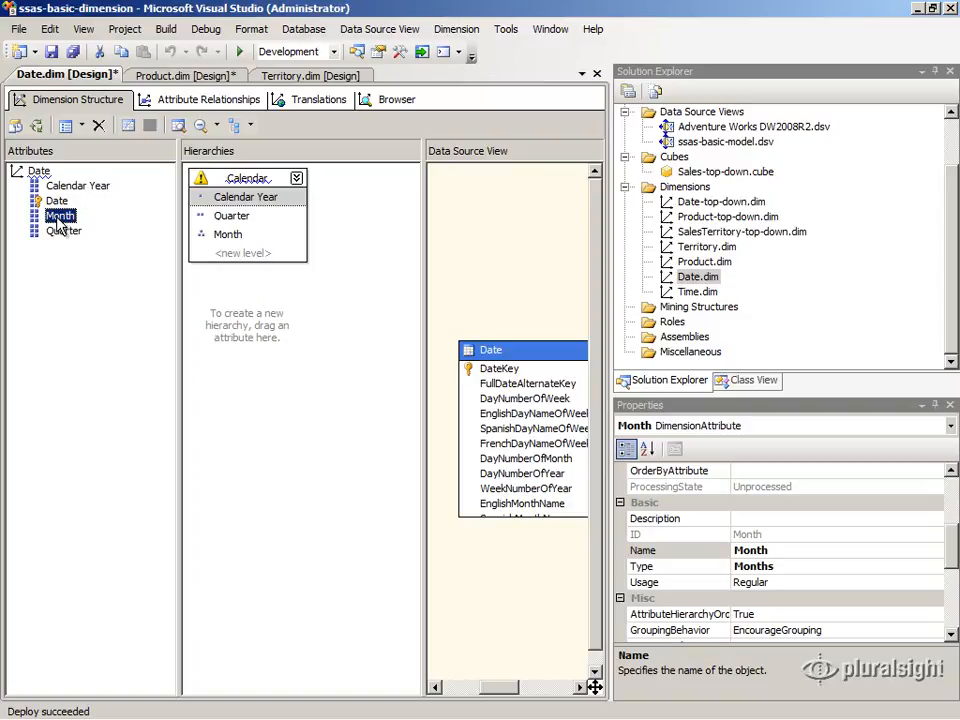
# Review the project's design warnings in the Error List, then close the list.
pyautogui.click(83, 29)
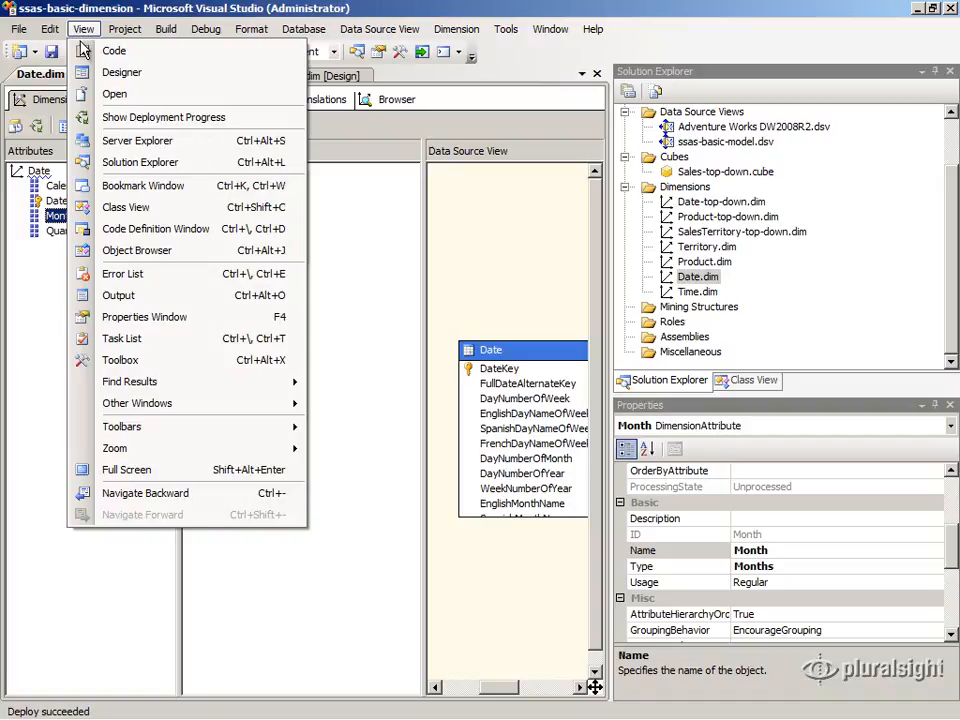
pyautogui.click(90, 273)
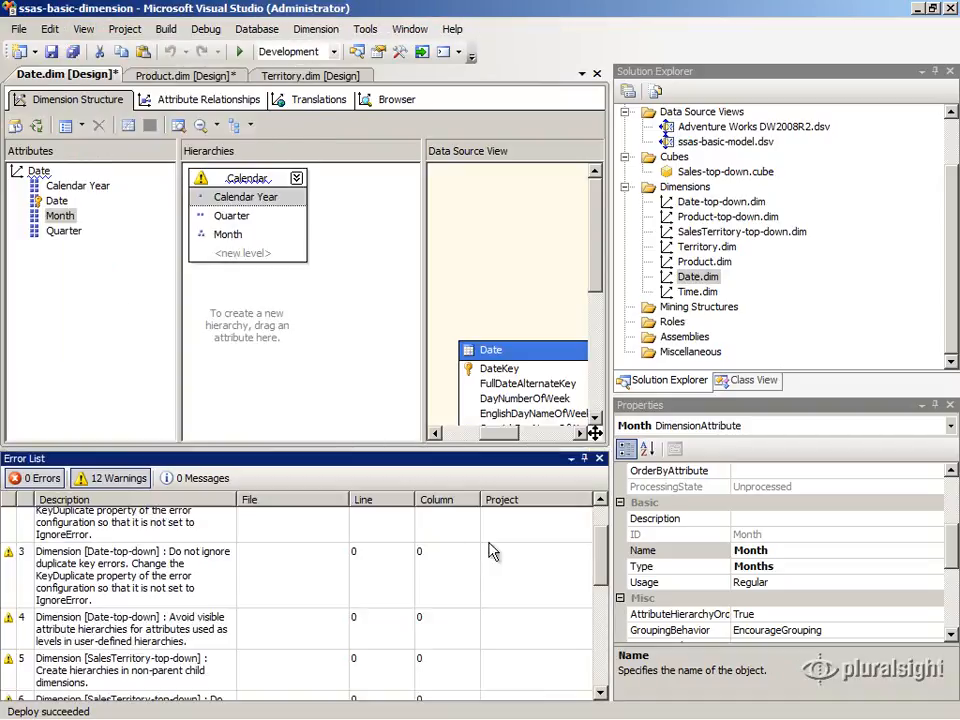
pyautogui.moveTo(603, 588); pyautogui.dragTo(604, 561)
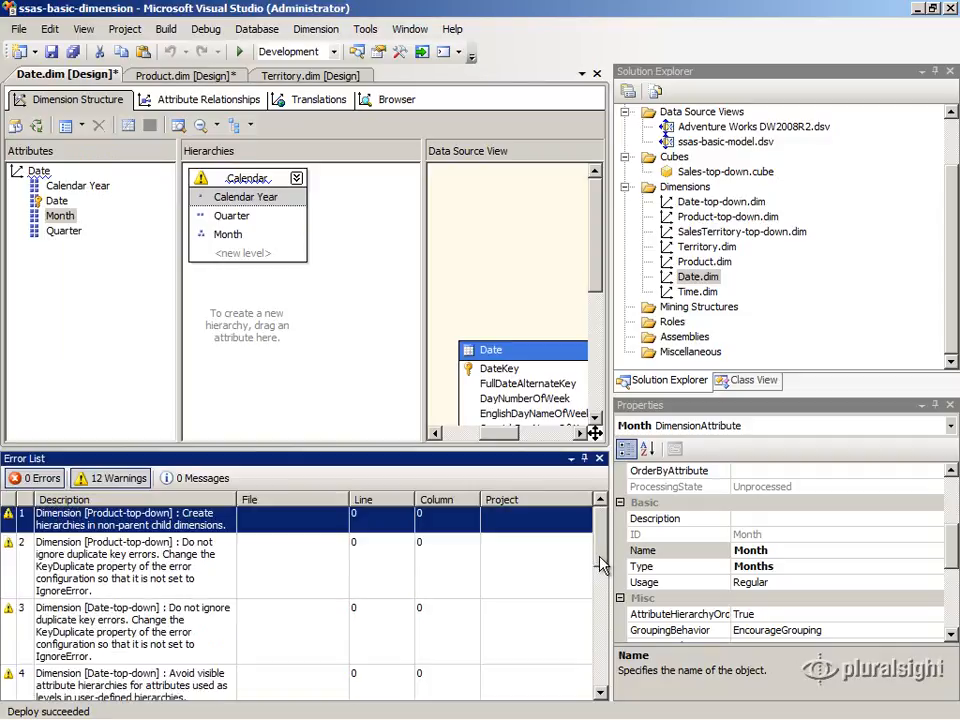
pyautogui.moveTo(602, 561)
pyautogui.mouseDown()
pyautogui.moveTo(609, 688)
pyautogui.moveTo(604, 538)
pyautogui.mouseUp()
pyautogui.click(599, 458)
# Deploy the ssas-basic-dimension project.
pyautogui.scroll(2, 953, 140)
pyautogui.rightClick(735, 112)
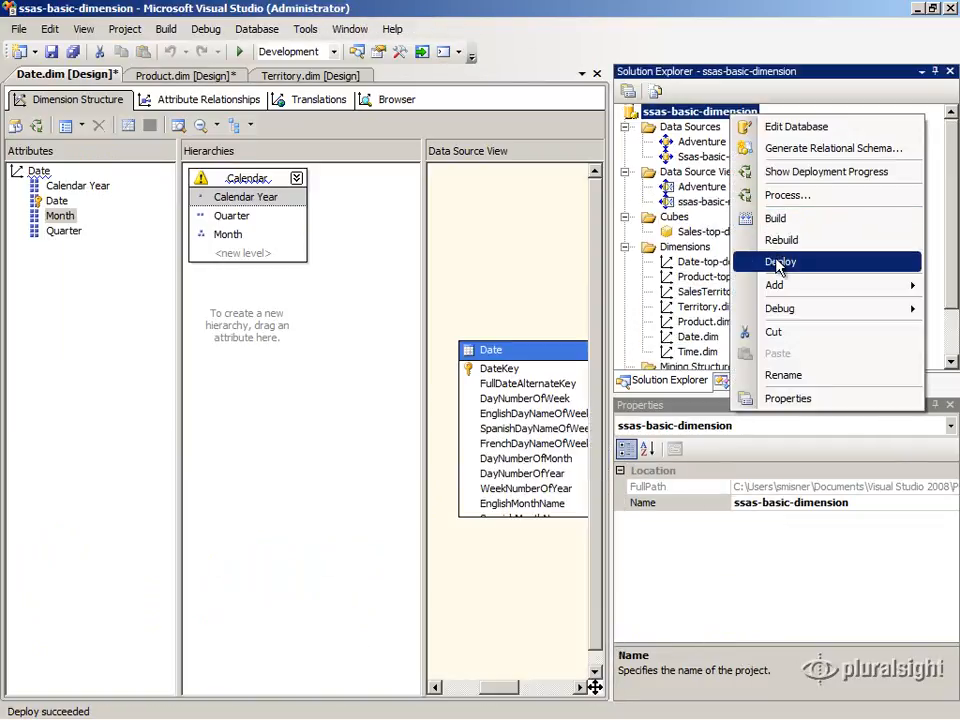
pyautogui.click(779, 263)
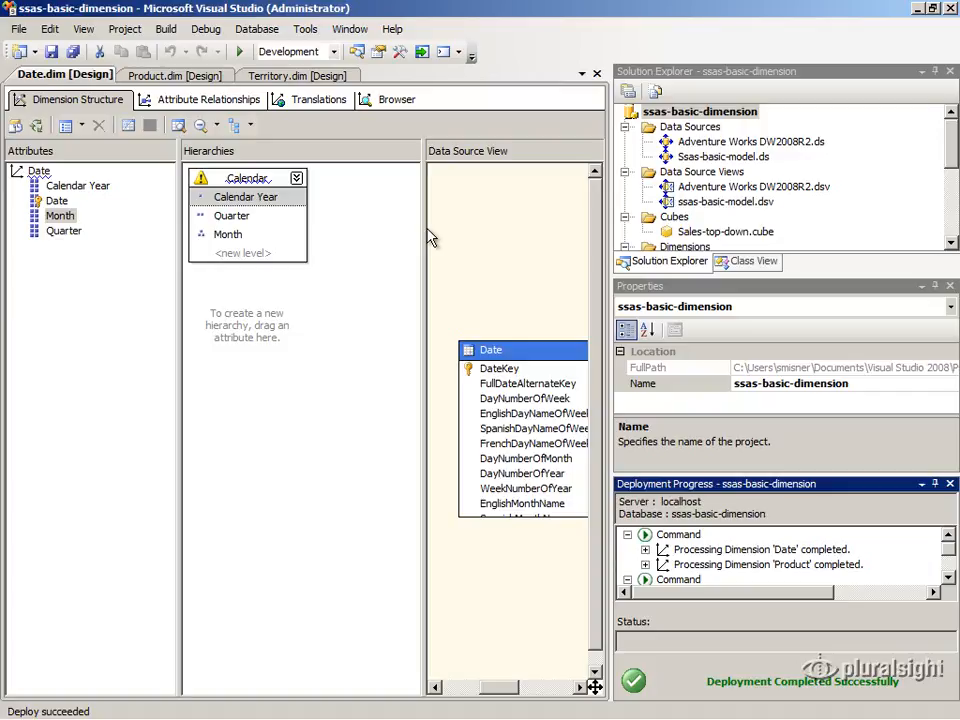
# Display the Error List again and locate the warnings for the Date dimension.
pyautogui.click(74, 29)
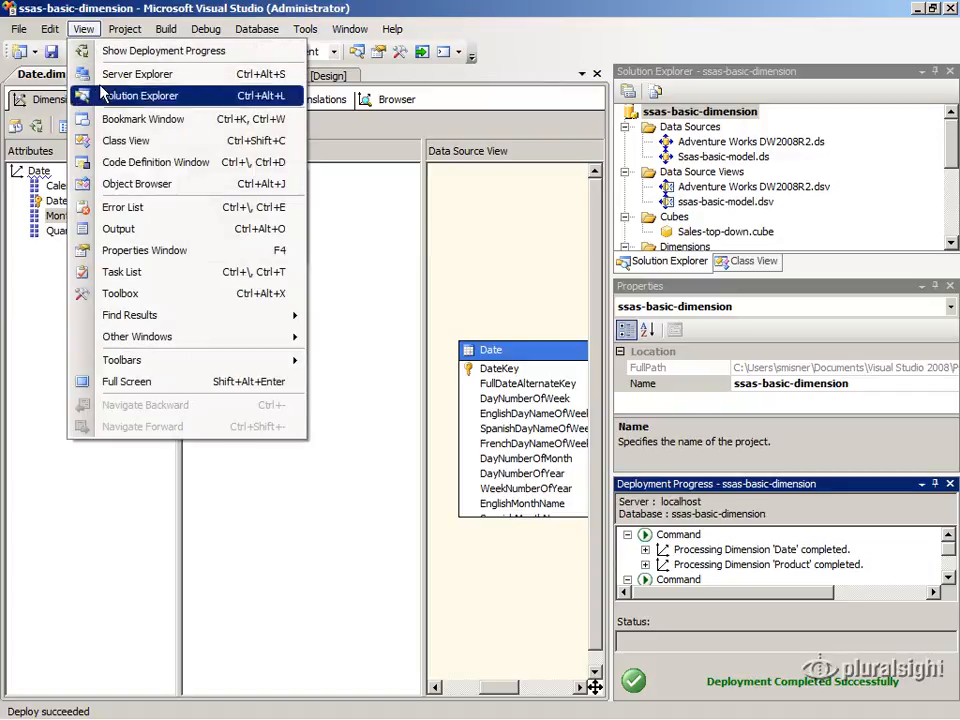
pyautogui.click(122, 210)
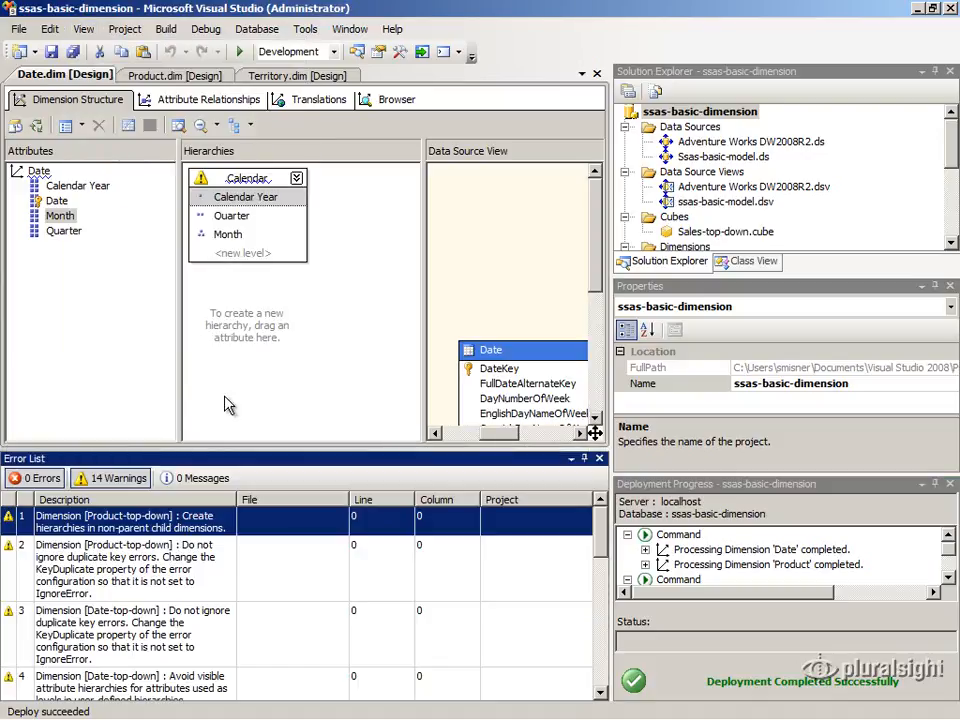
pyautogui.moveTo(603, 546); pyautogui.dragTo(600, 665)
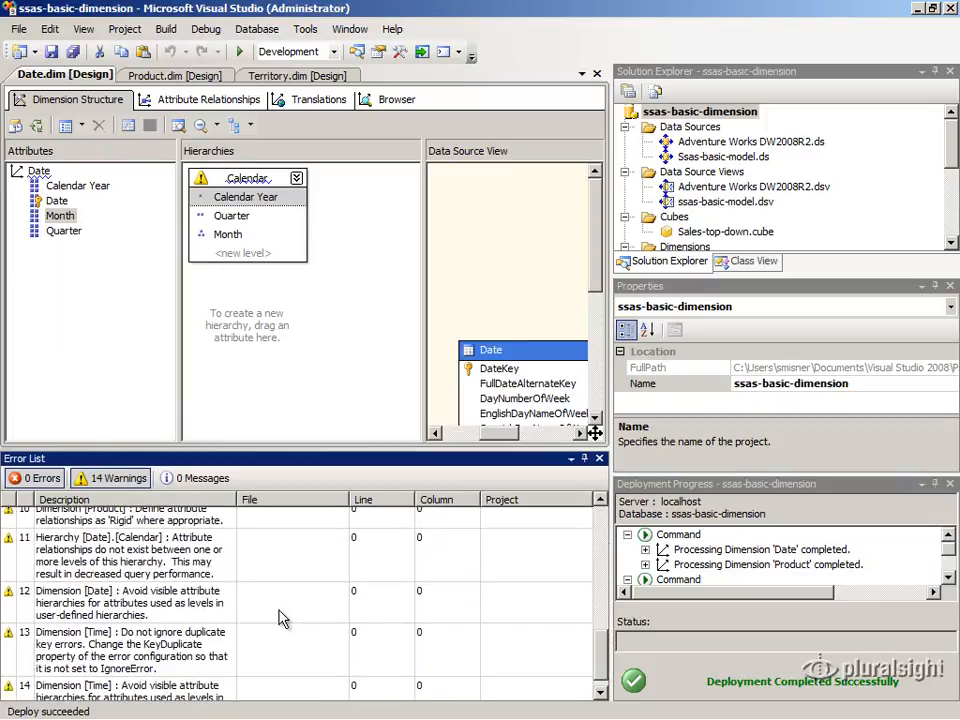
# Dismiss the Date dimension's warning about visible attribute hierarchies with the comment "Users will require access to attributes individually".
pyautogui.click(197, 605)
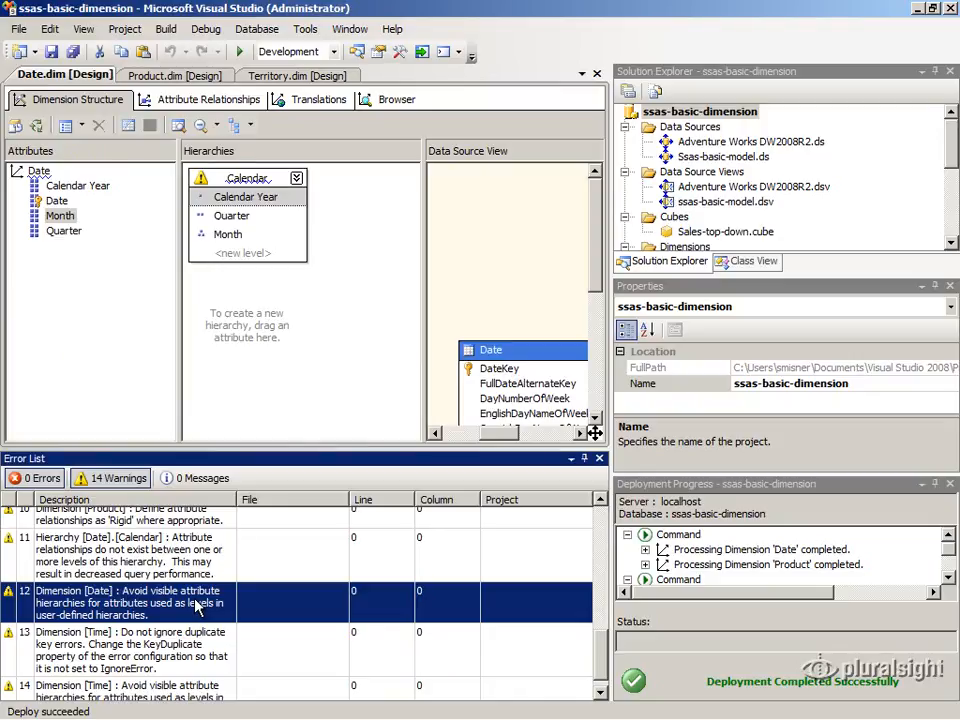
pyautogui.rightClick(197, 605)
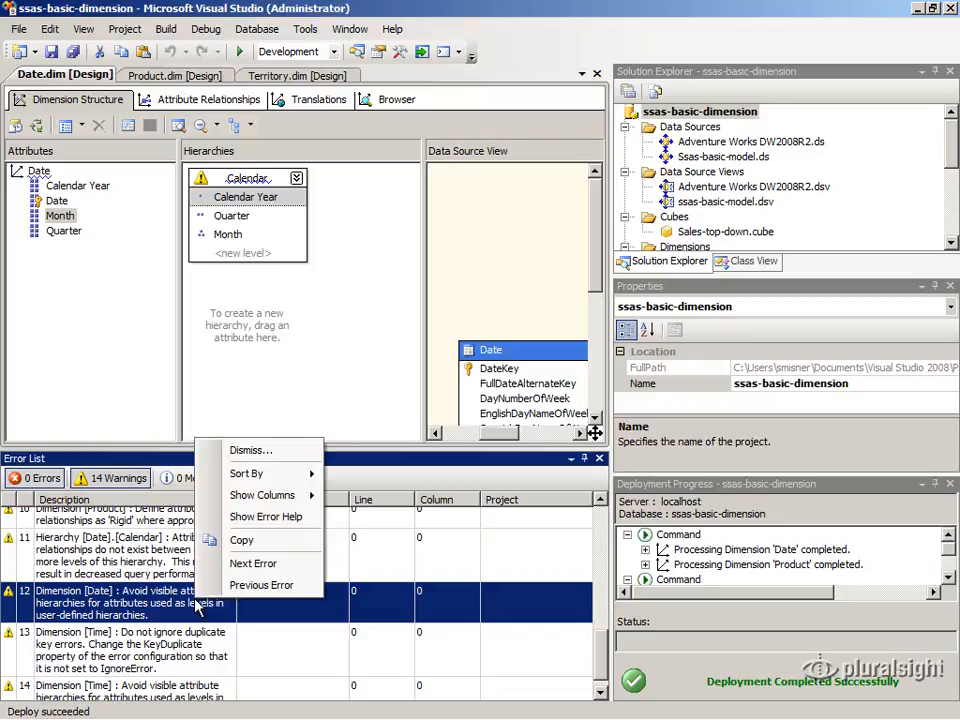
pyautogui.click(243, 452)
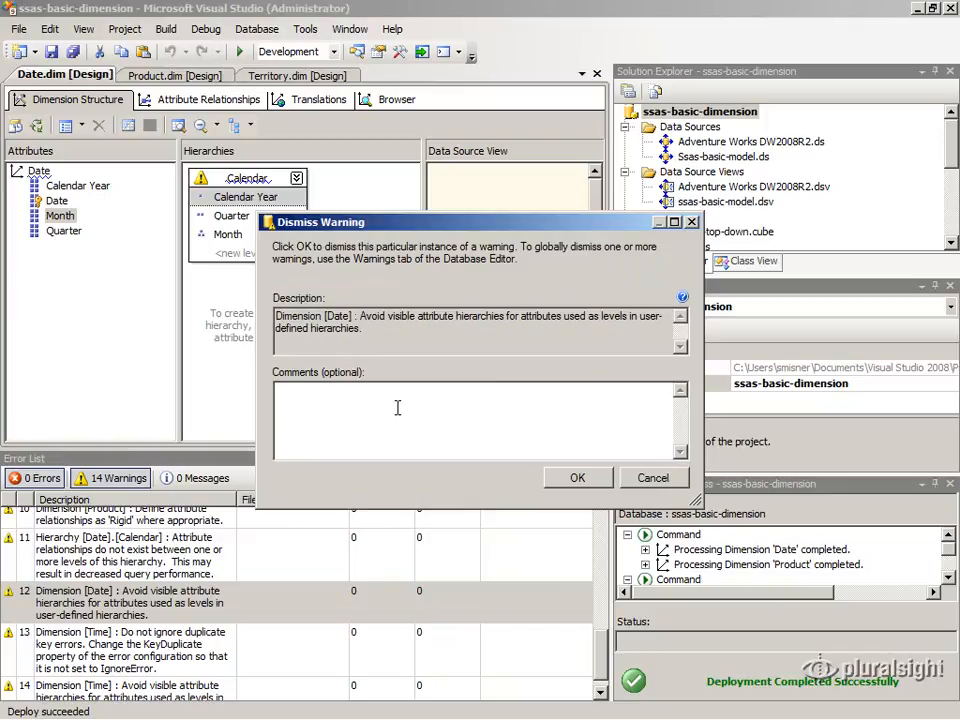
pyautogui.write('Users will require')
pyautogui.press('BackSpace')
pyautogui.write('ire access')
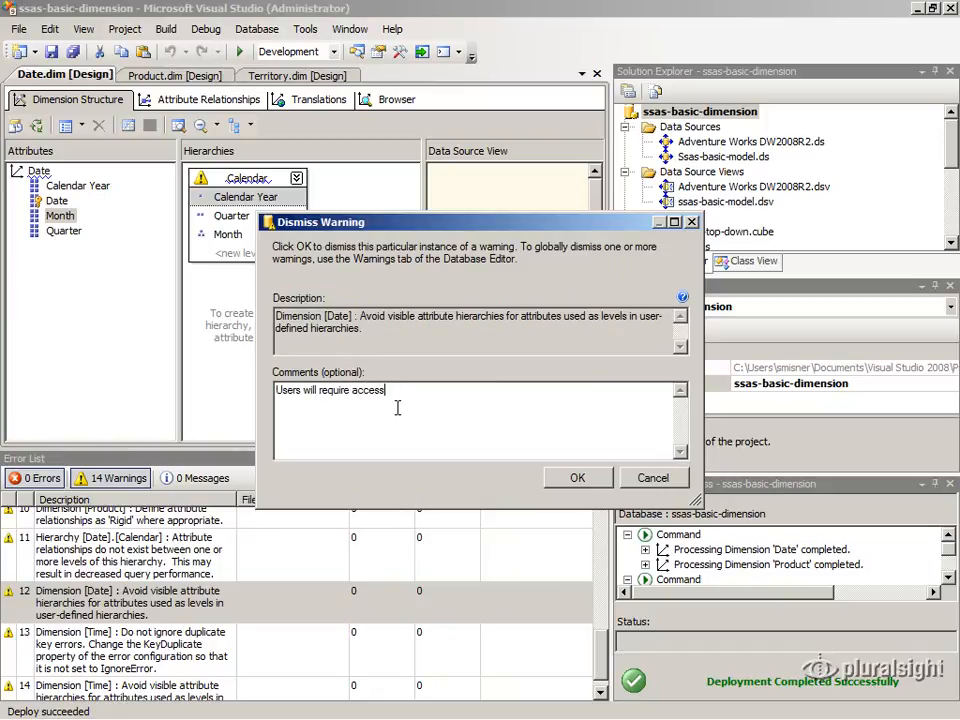
pyautogui.write(' to attributes individually')
pyautogui.click(577, 482)
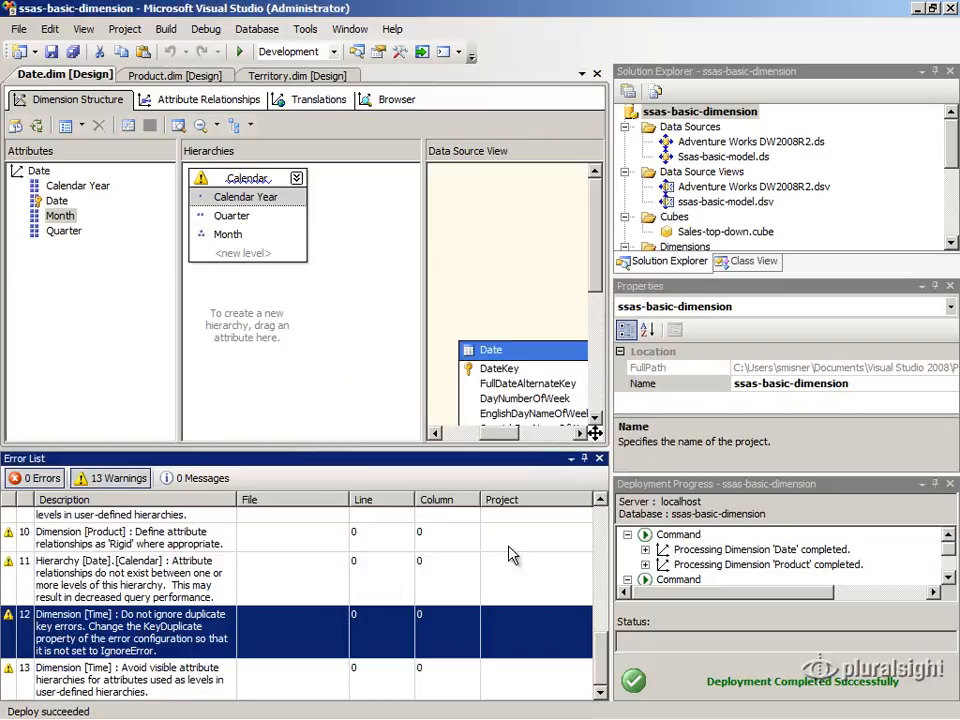
# Close the Error List and Deployment Progress windows and bring up the Product dimension's design.
pyautogui.click(599, 458)
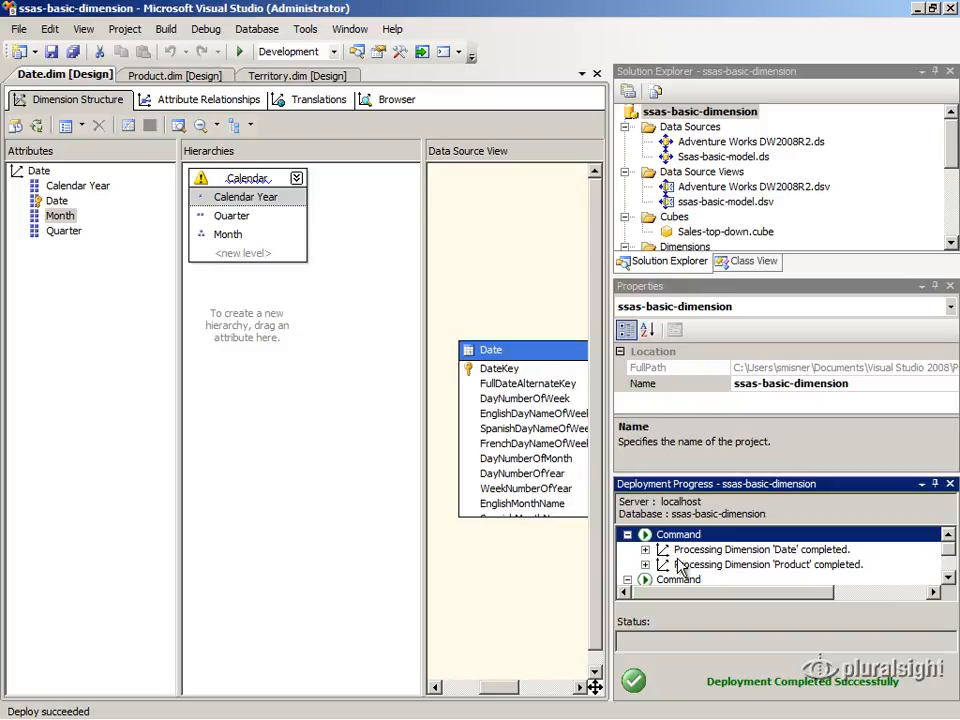
pyautogui.click(951, 485)
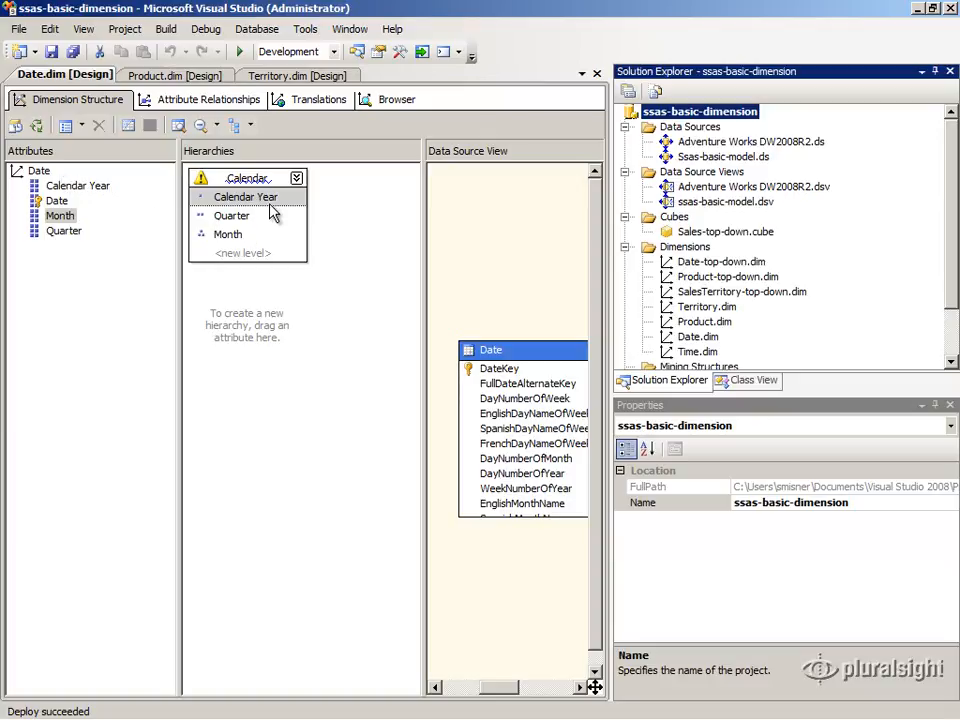
pyautogui.moveTo(248, 186)
pyautogui.click(185, 79)
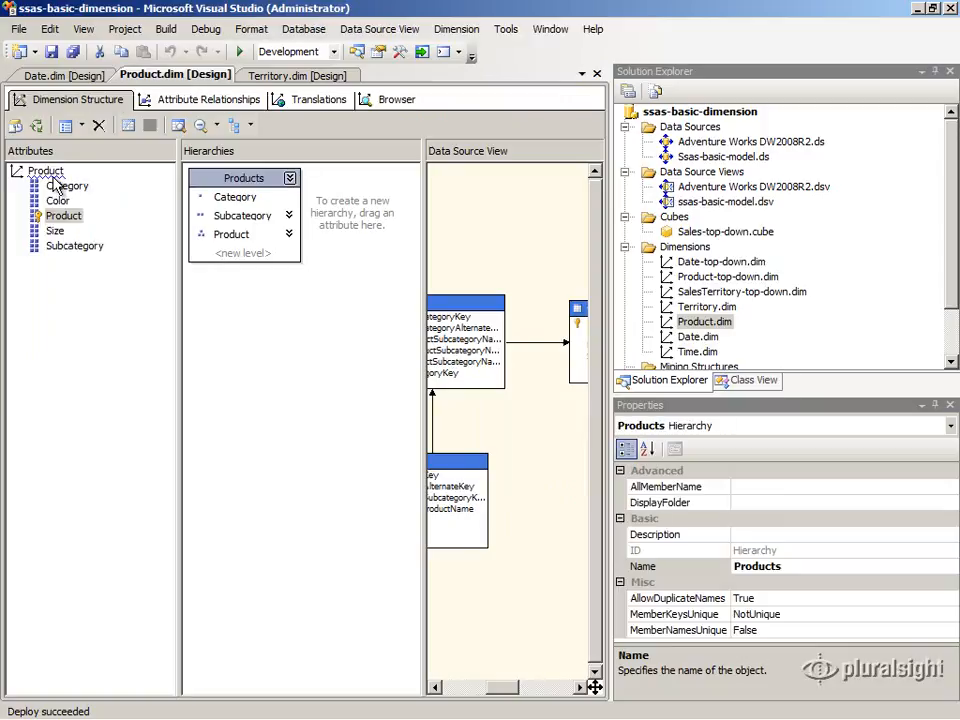
pyautogui.moveTo(57, 185)
# Open the database for editing and show its design warning rules and dismissed warnings.
pyautogui.click(302, 29)
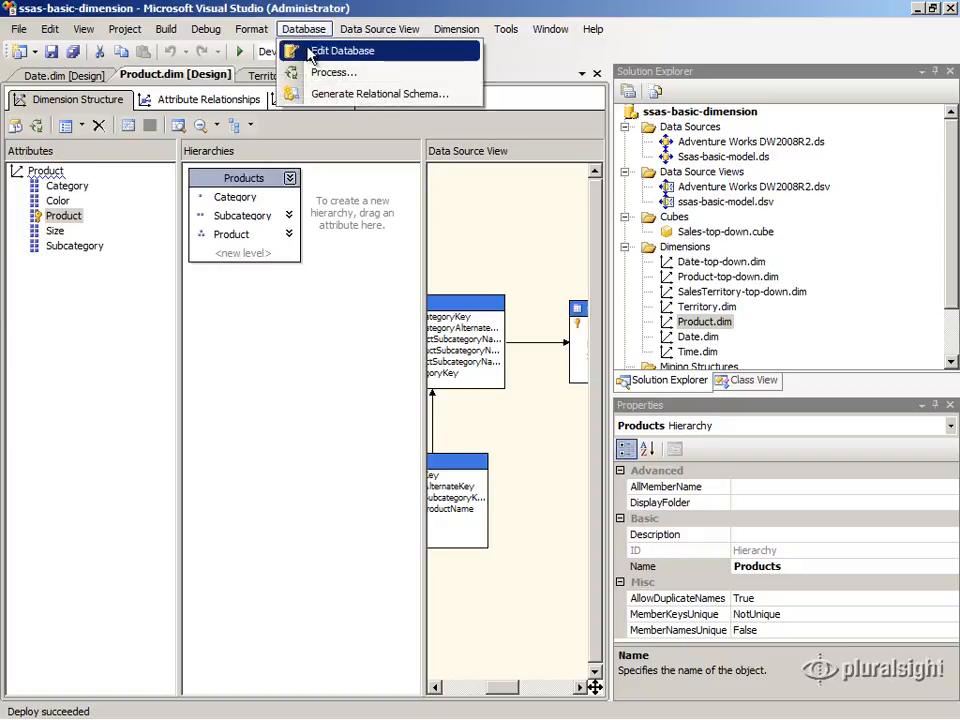
pyautogui.click(316, 50)
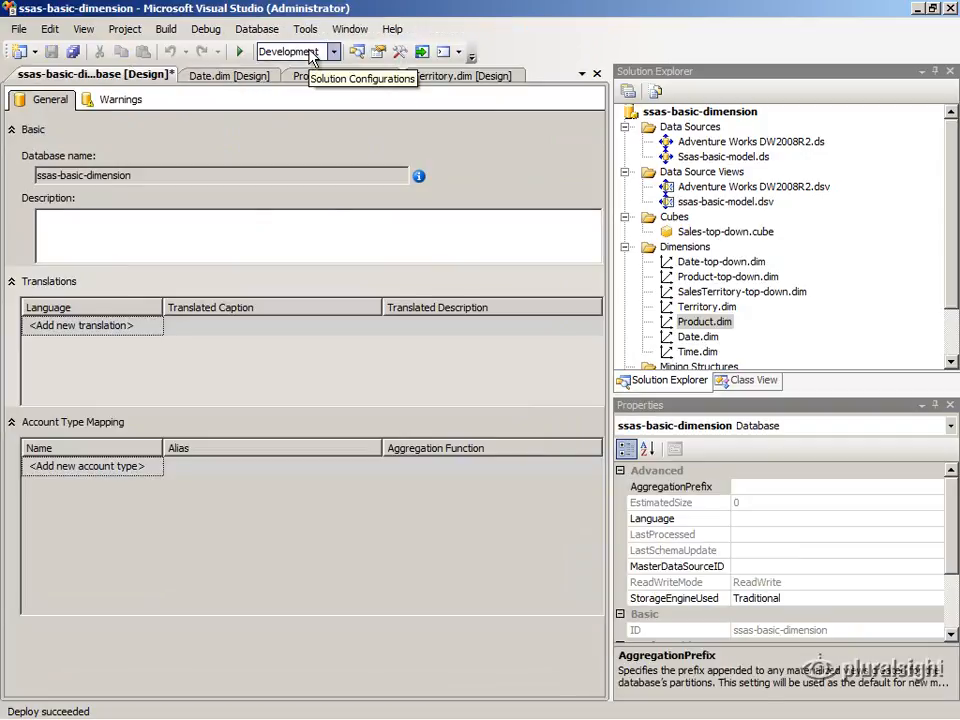
pyautogui.click(115, 99)
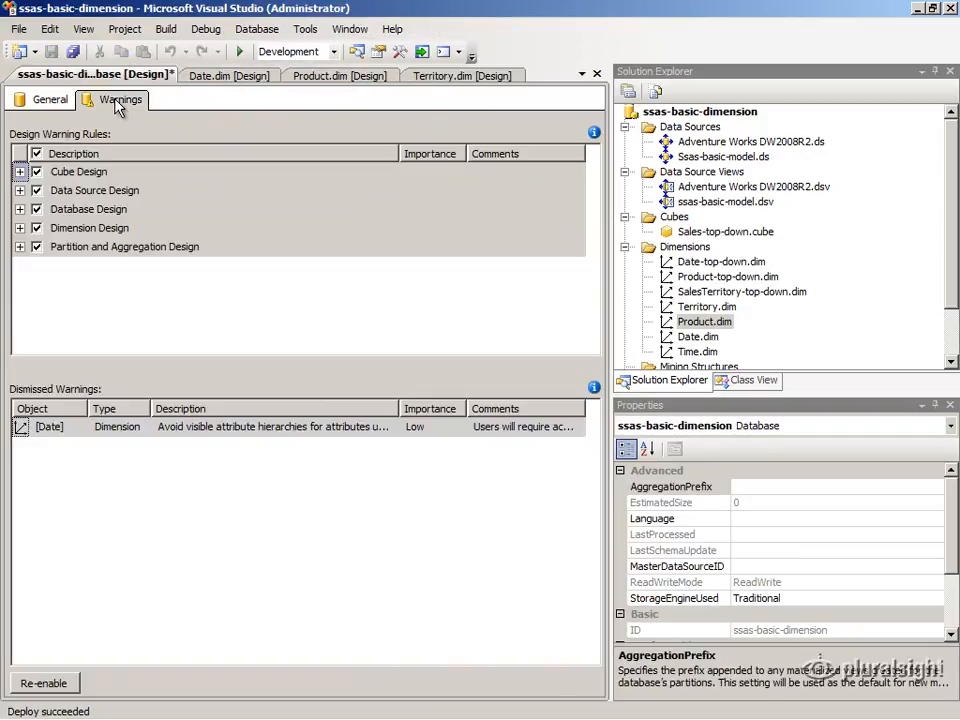
# Look through the warning rules in the Cube Design, Data Source Design and Database Design categories.
pyautogui.click(19, 172)
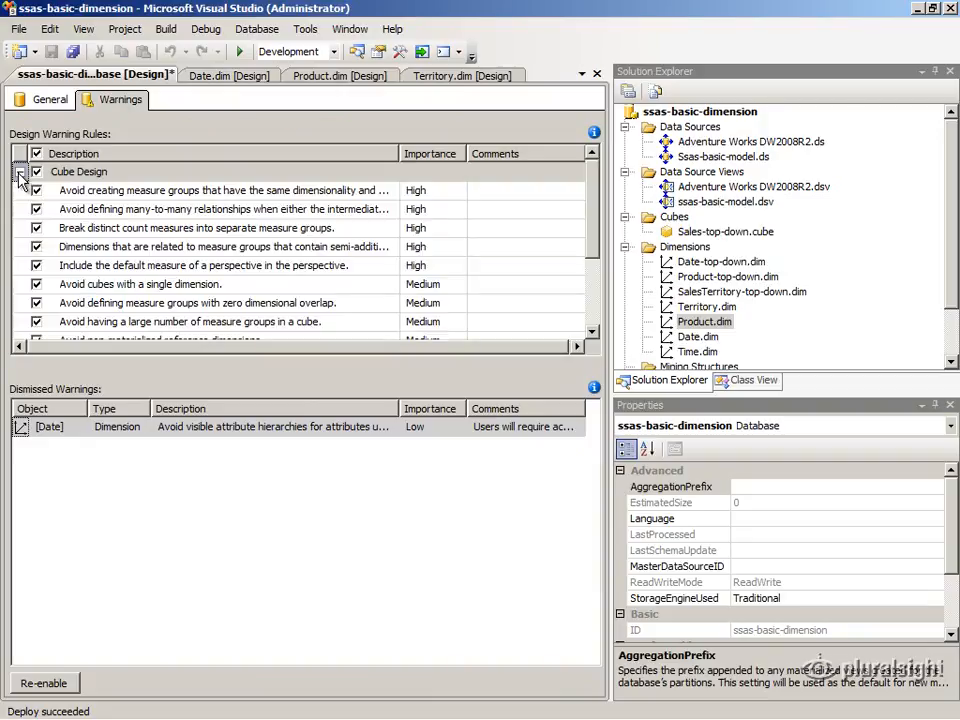
pyautogui.click(19, 172)
pyautogui.click(19, 190)
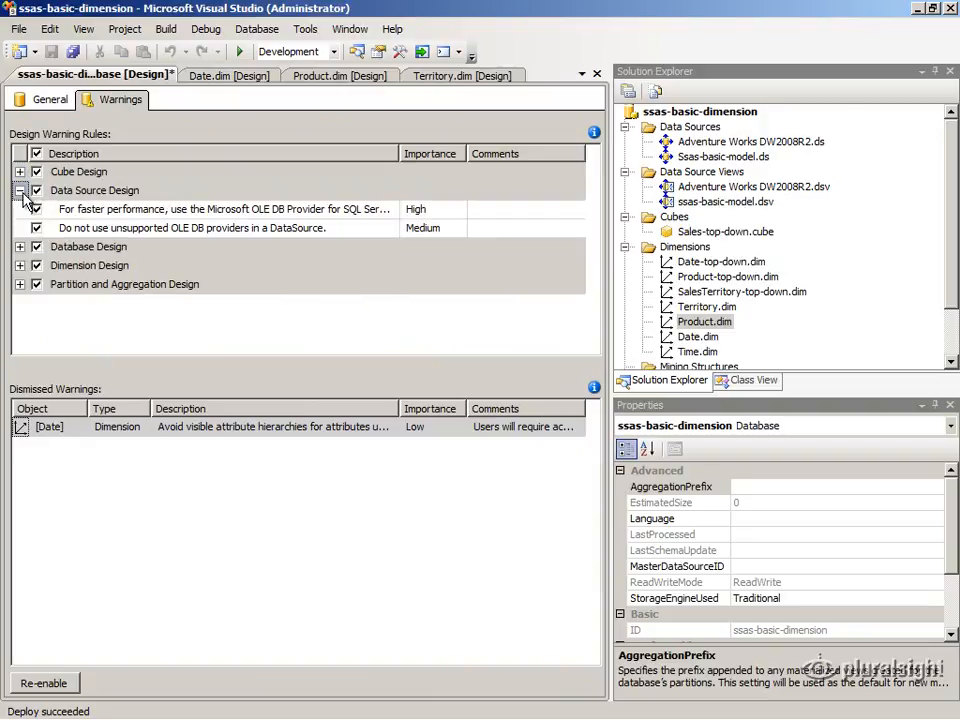
pyautogui.click(19, 190)
pyautogui.click(19, 209)
pyautogui.click(19, 209)
# Disable the Dimension Design rule "Avoid visible attribute hierarchies for attributes used as levels in user-defined hierarchies".
pyautogui.click(19, 228)
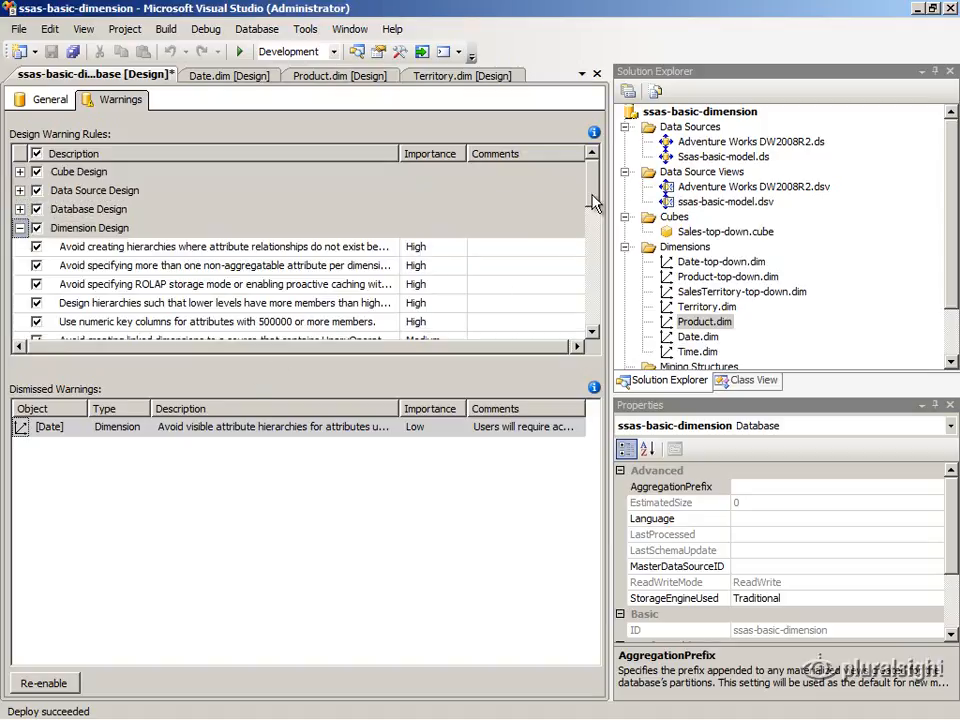
pyautogui.moveTo(592, 202); pyautogui.dragTo(600, 283)
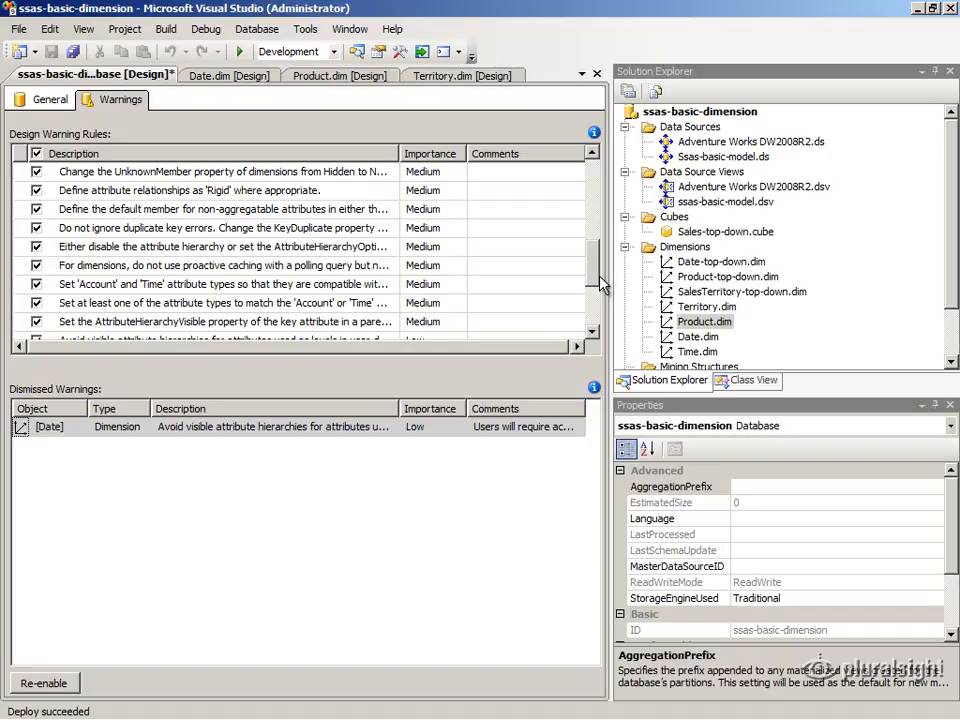
pyautogui.moveTo(600, 285); pyautogui.dragTo(602, 301)
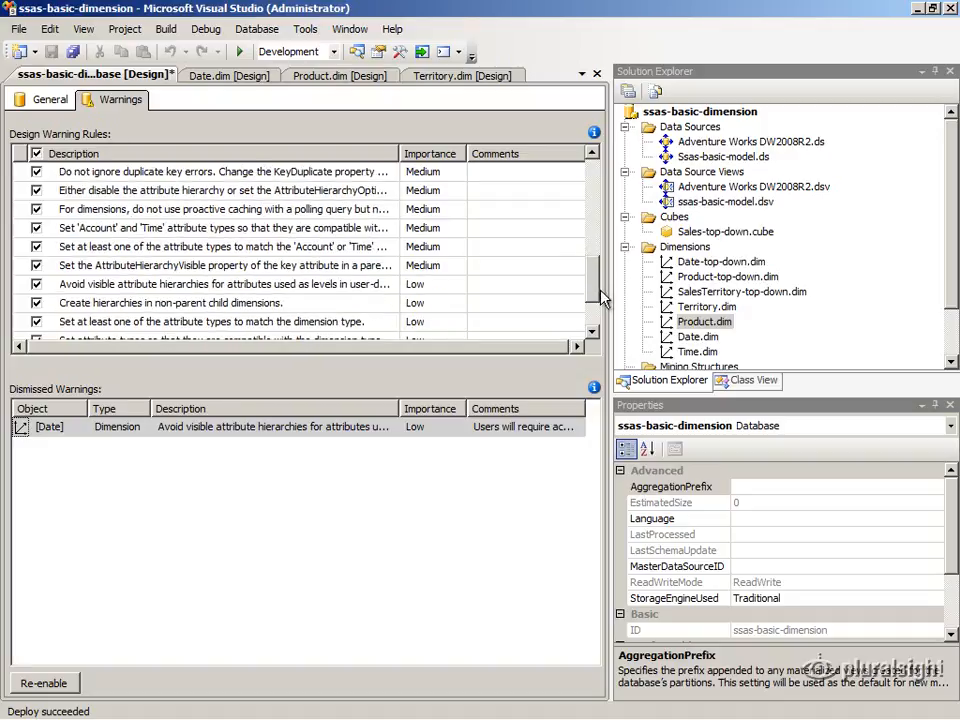
pyautogui.click(272, 287)
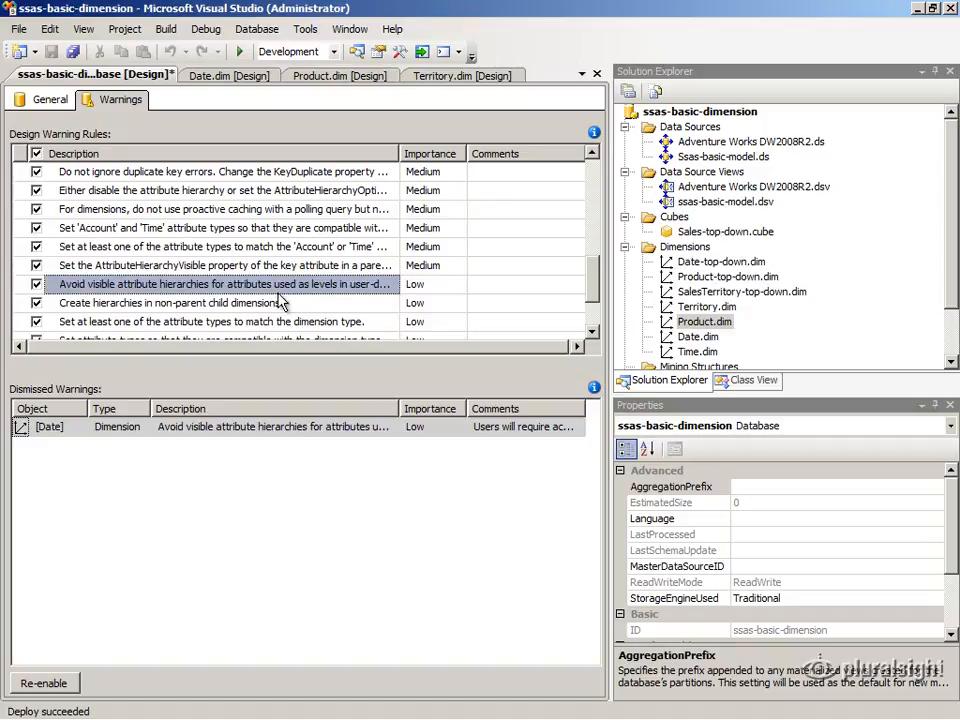
pyautogui.click(36, 285)
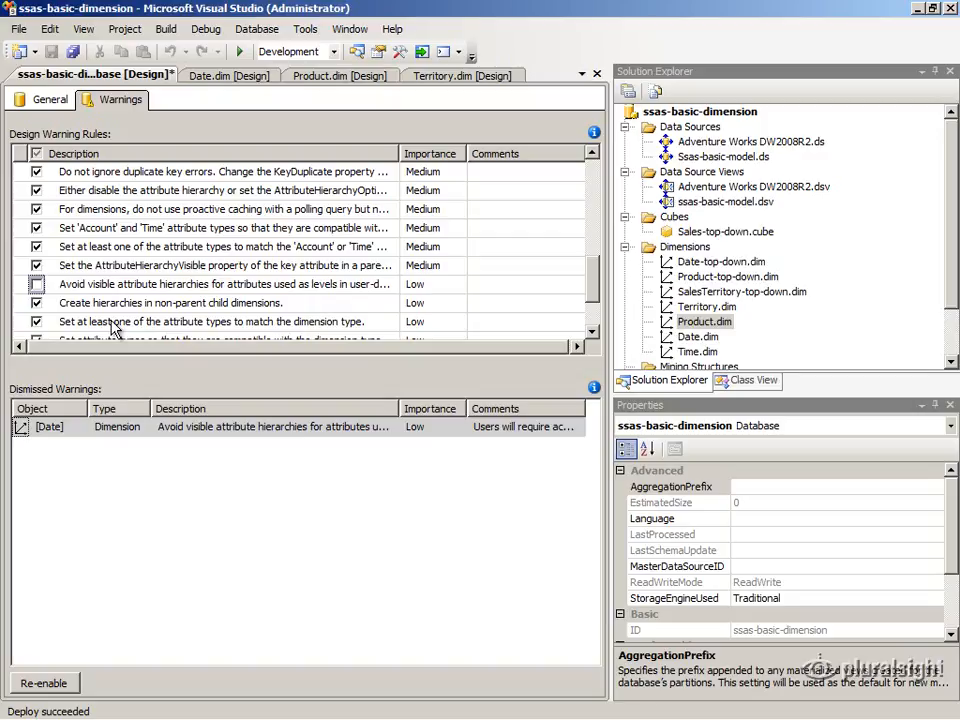
pyautogui.click(423, 288)
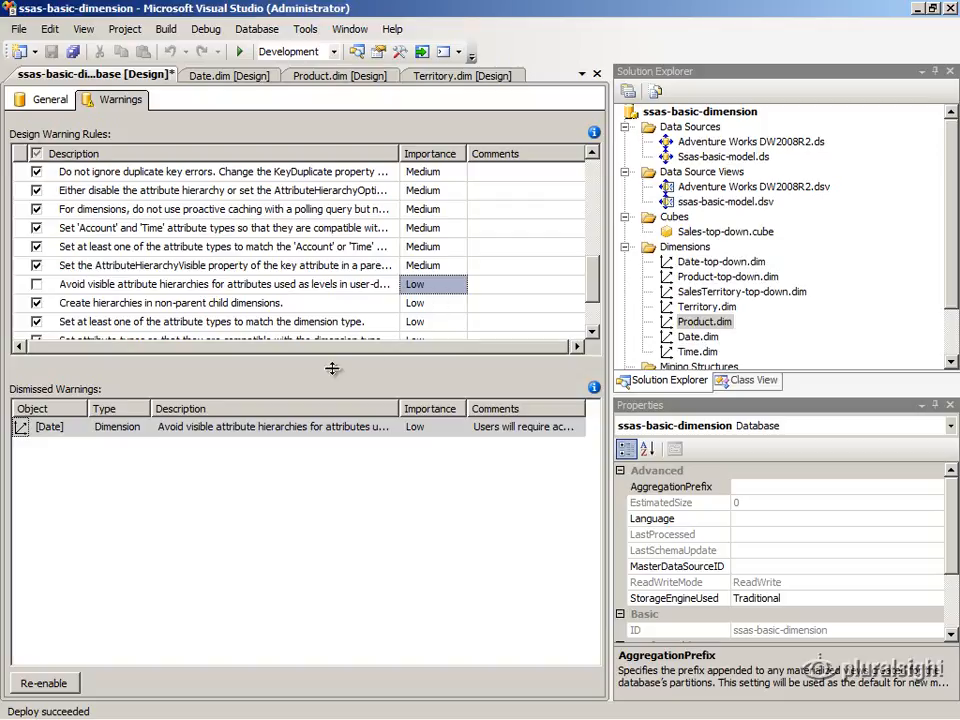
# Widen the database editor, narrow the dismissed warnings' Description column and widen Comments to reveal the full comment.
pyautogui.moveTo(611, 347); pyautogui.dragTo(776, 357)
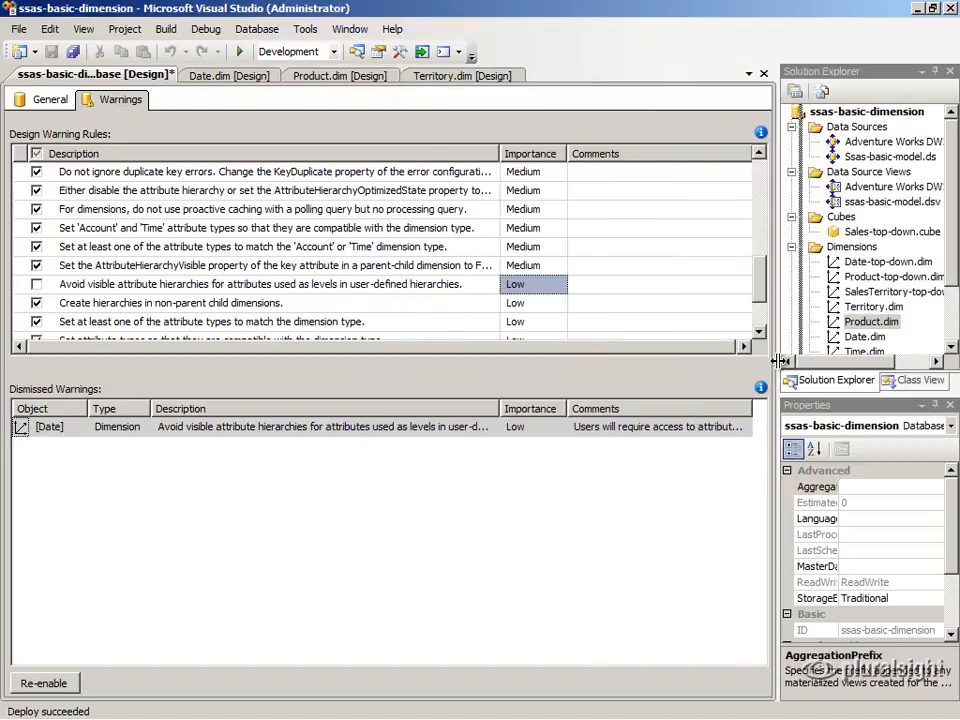
pyautogui.moveTo(499, 409); pyautogui.dragTo(404, 400)
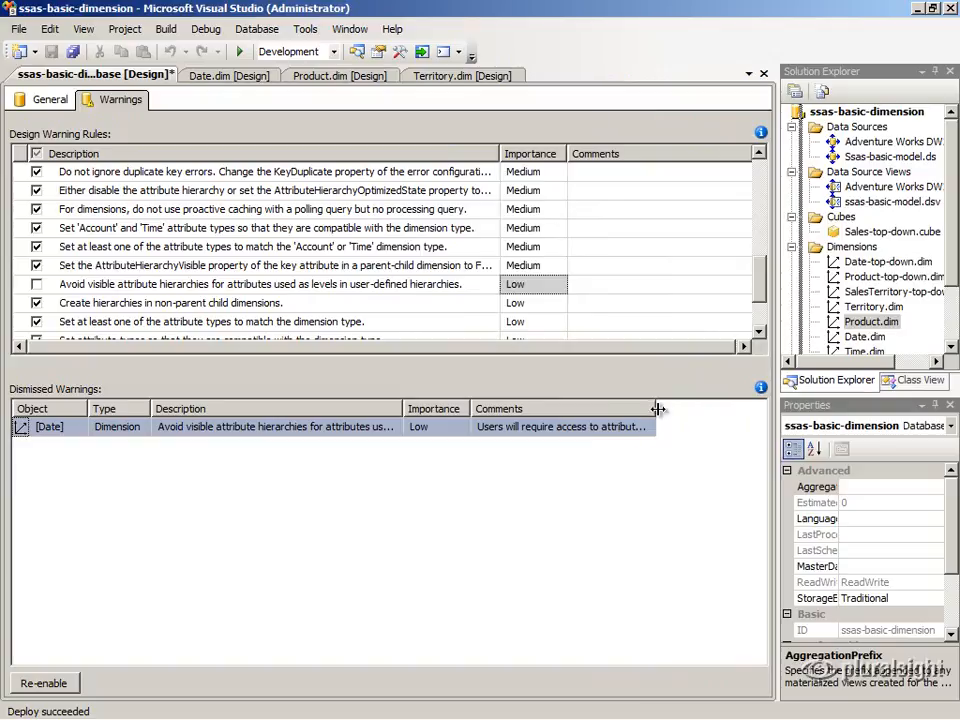
pyautogui.moveTo(656, 408); pyautogui.dragTo(762, 406)
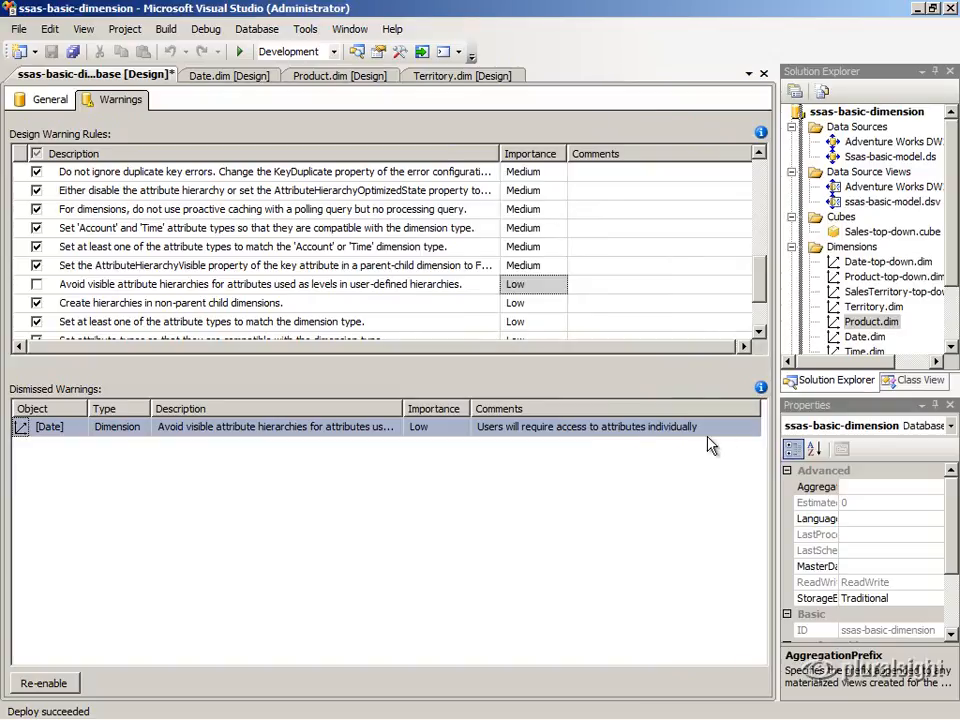